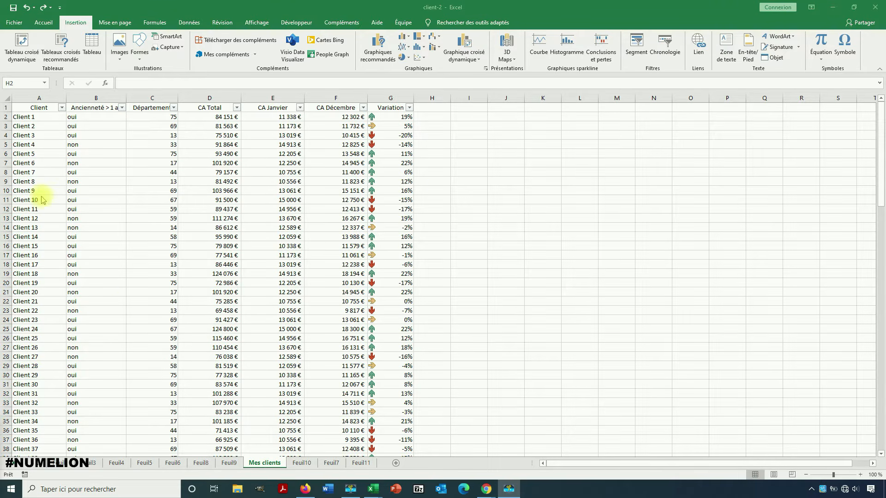
Switch from the client-2 workbook to the blank workbook Classeur3.
click(39, 97)
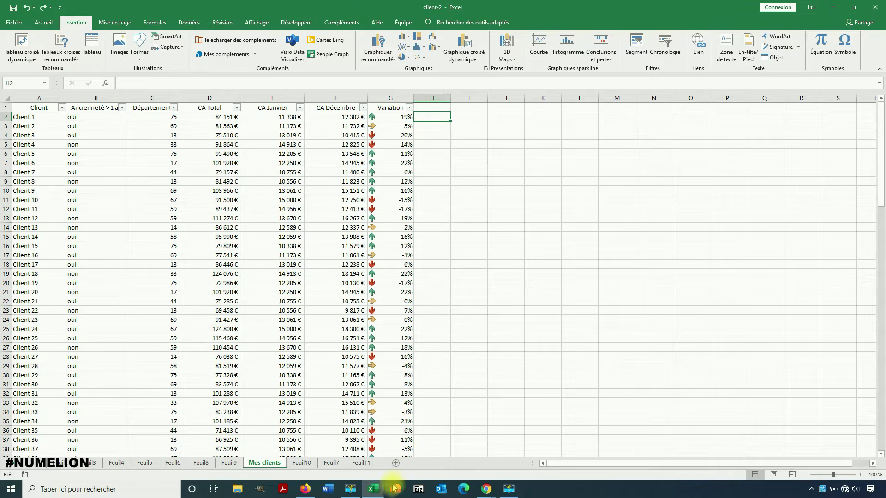
click(375, 490)
click(410, 463)
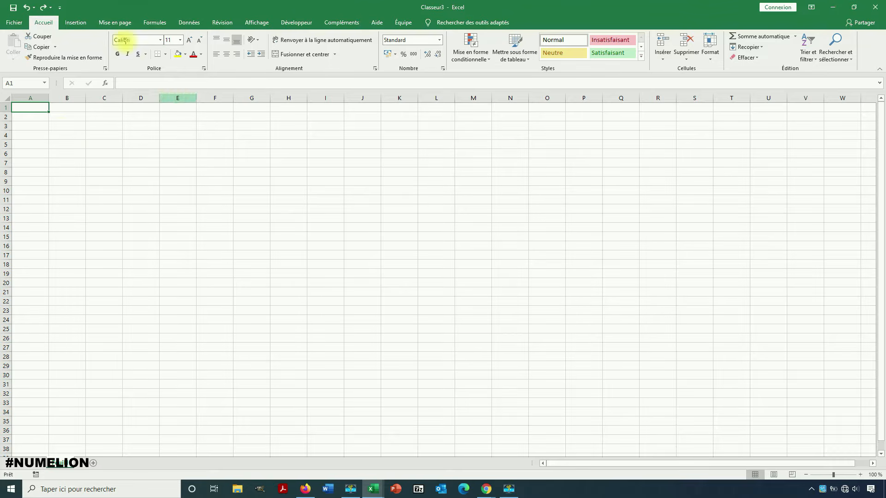
Create a new query from an Excel workbook, importing the client-2 file from the Bureau folder.
click(190, 23)
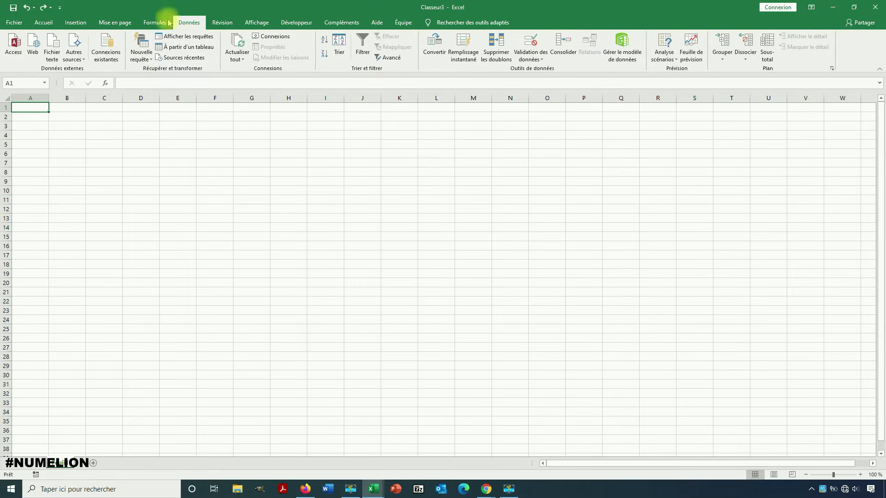
click(140, 60)
mouse_move(151, 76)
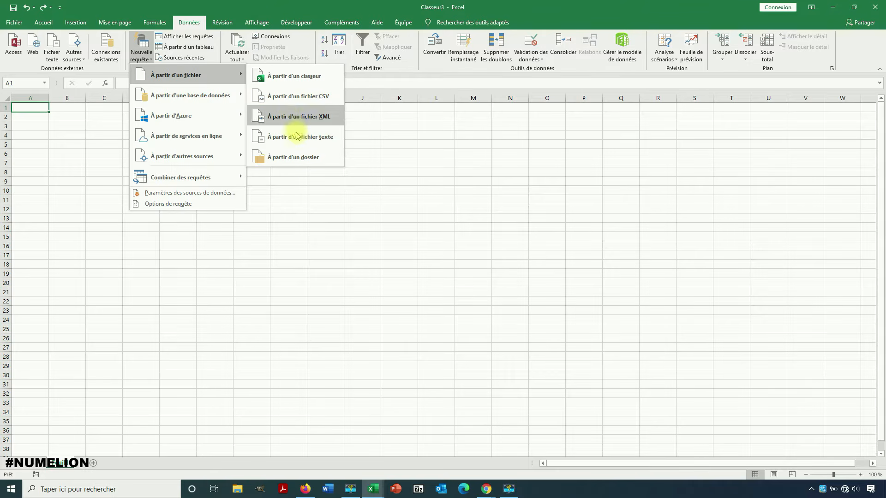
mouse_move(209, 149)
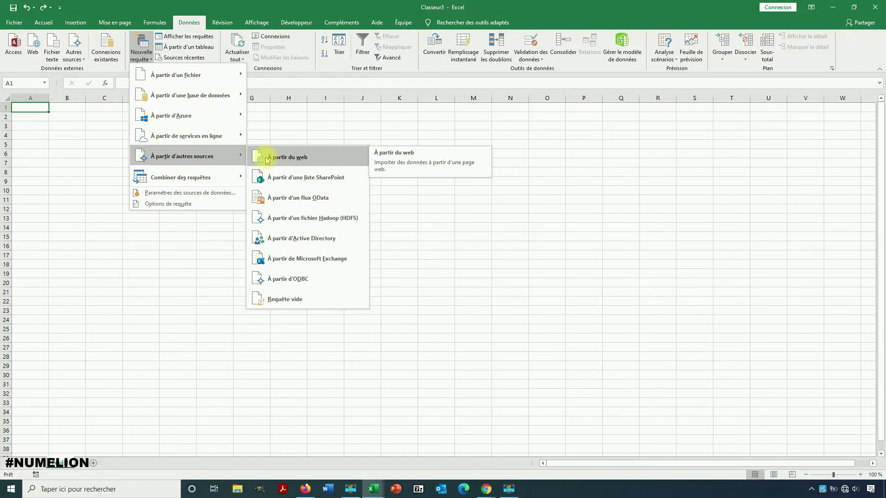
mouse_move(206, 73)
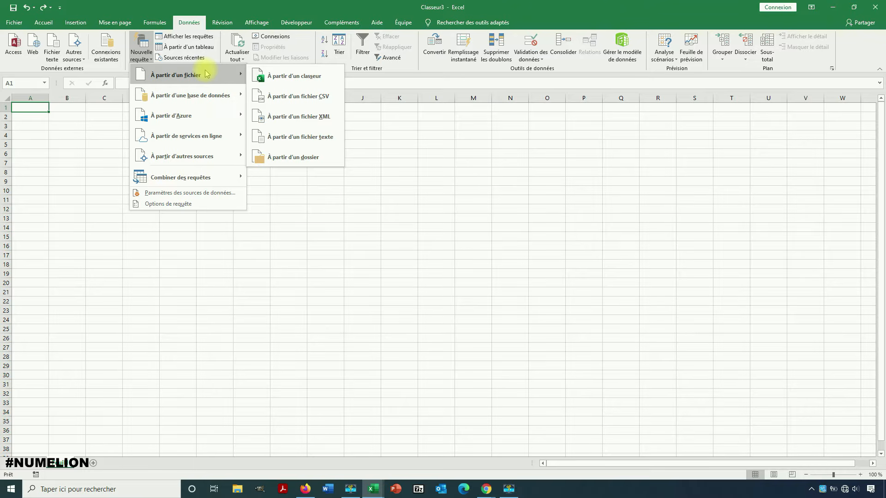
click(276, 77)
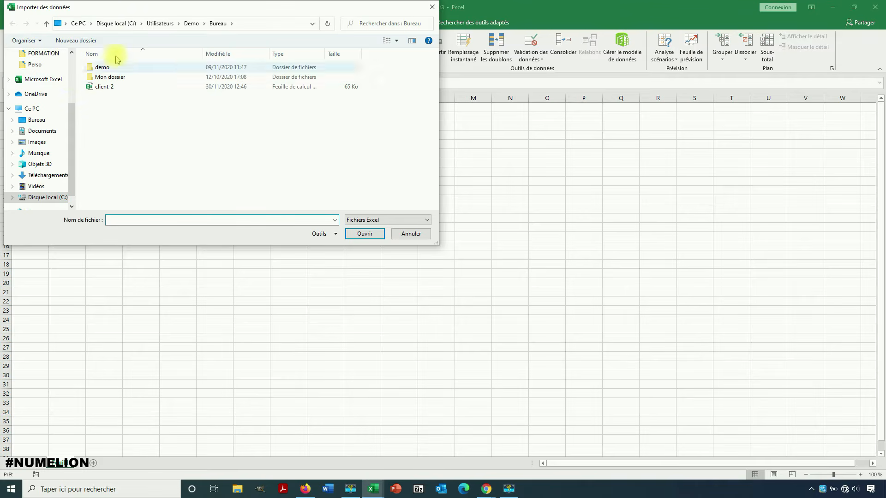
click(101, 87)
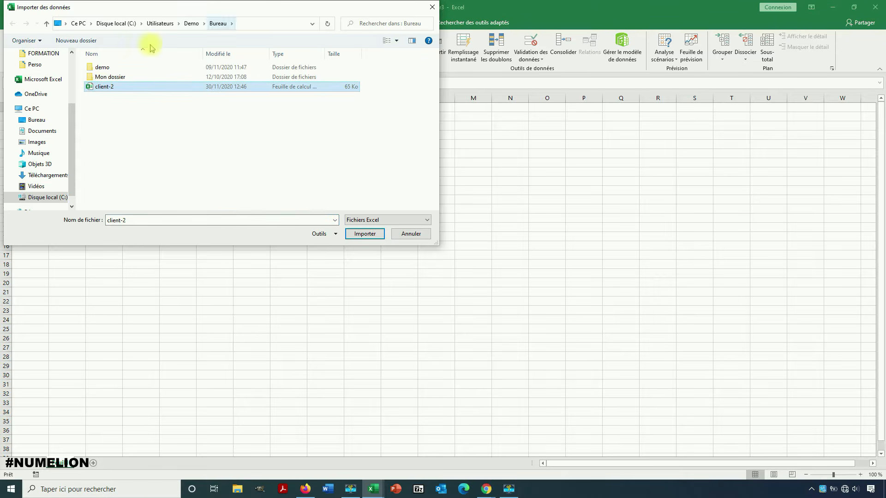
click(365, 235)
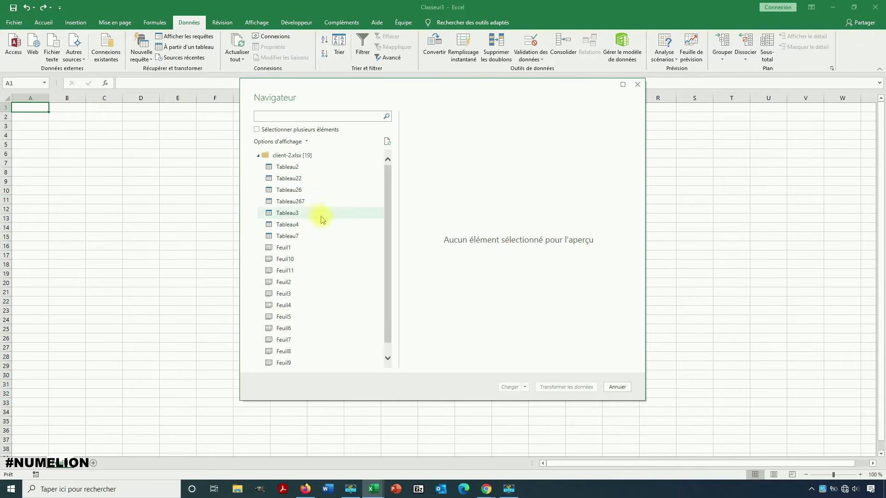
Preview Tableau7, Tableau2 and the Mes clients sheet of client-2, and load Mes clients into the workbook.
click(298, 237)
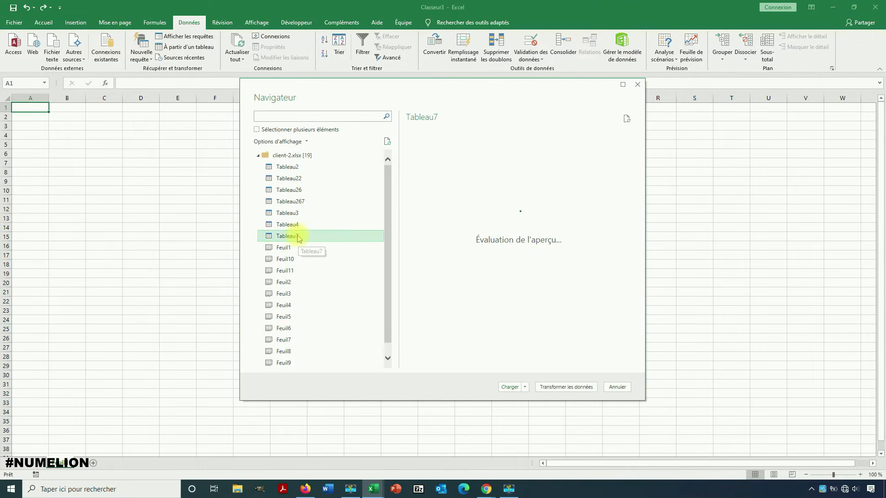
click(285, 167)
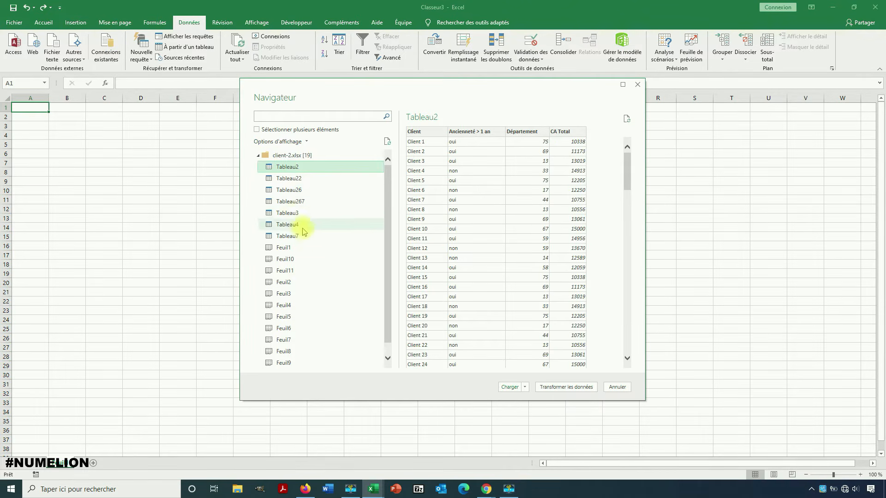
scroll(304, 250, down, 1)
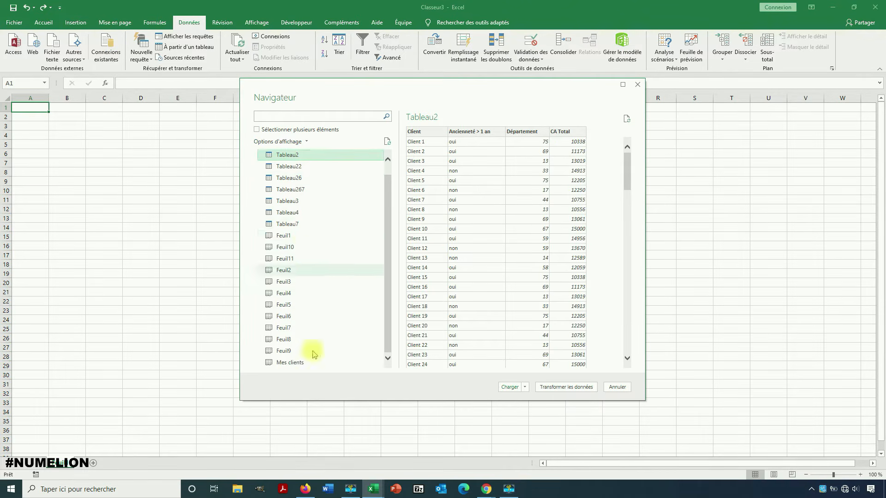
click(291, 367)
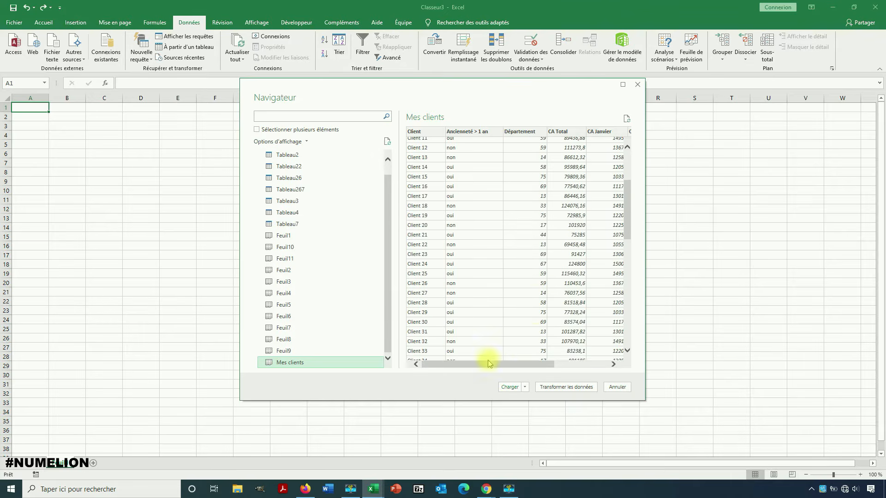
drag(478, 364, 431, 363)
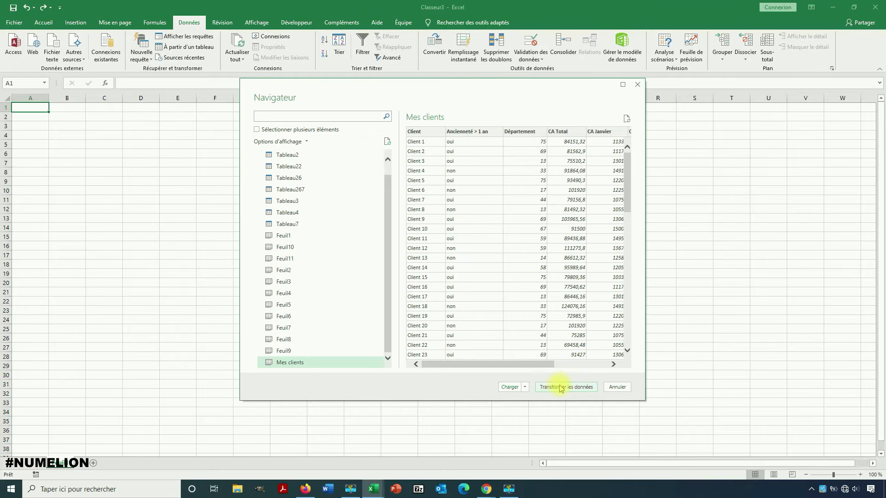
click(510, 388)
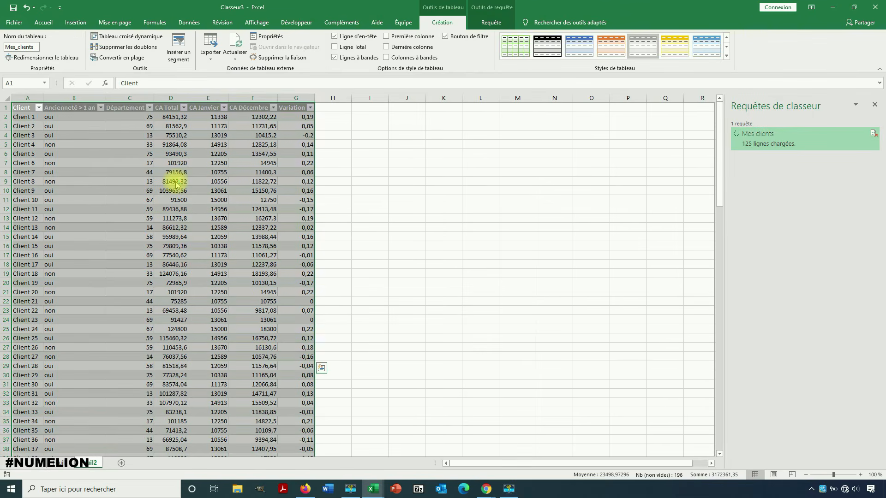
Look through the imported client rows and check Client 1's CA Janvier value.
scroll(175, 182, down, 13)
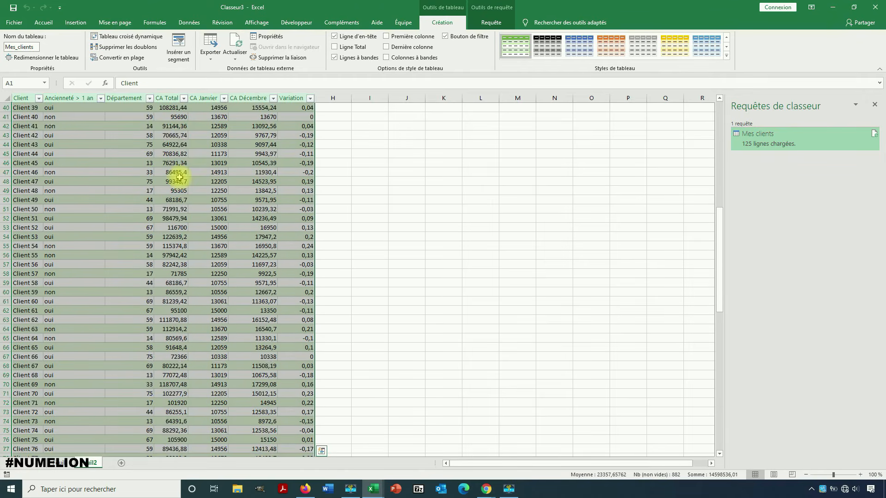
scroll(178, 179, up, 13)
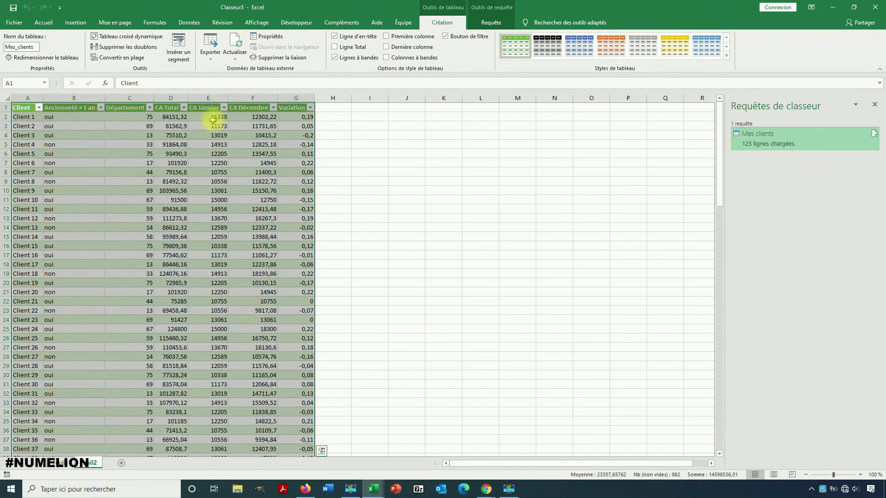
click(201, 117)
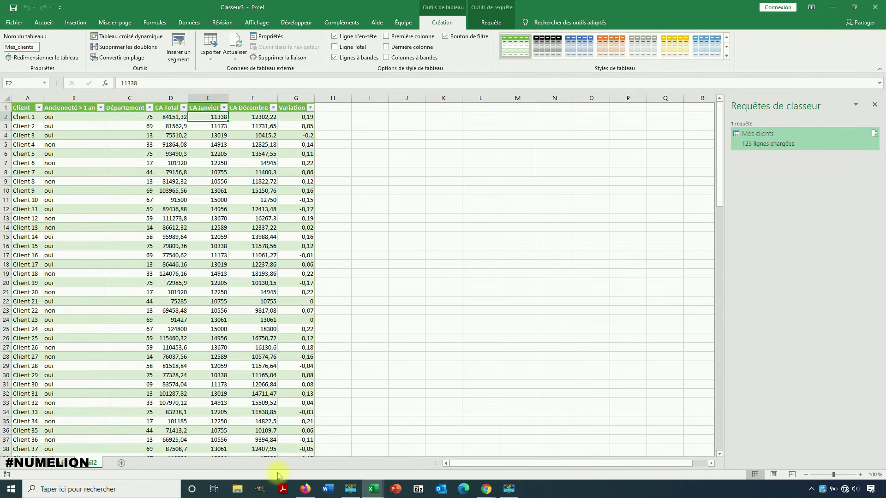
In the client-2 workbook, set Client 1's CA Janvier in E2 to 10338 and save the file.
mouse_move(374, 488)
click(293, 451)
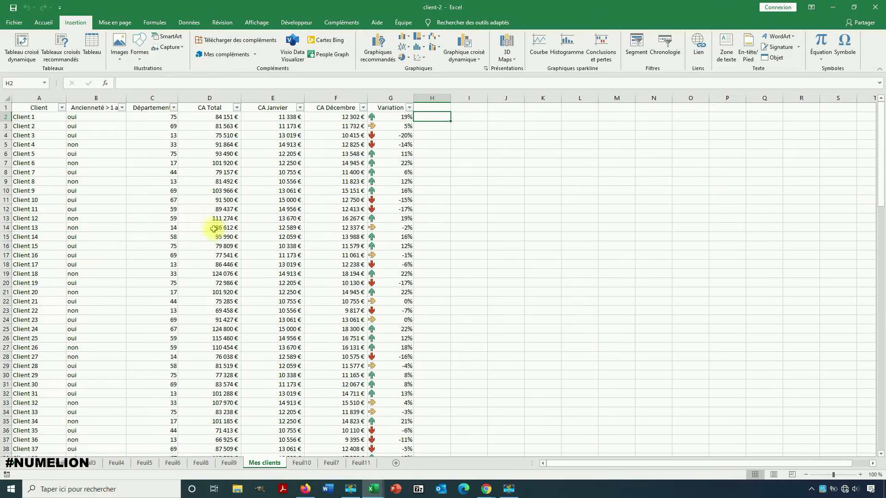
double_click(289, 117)
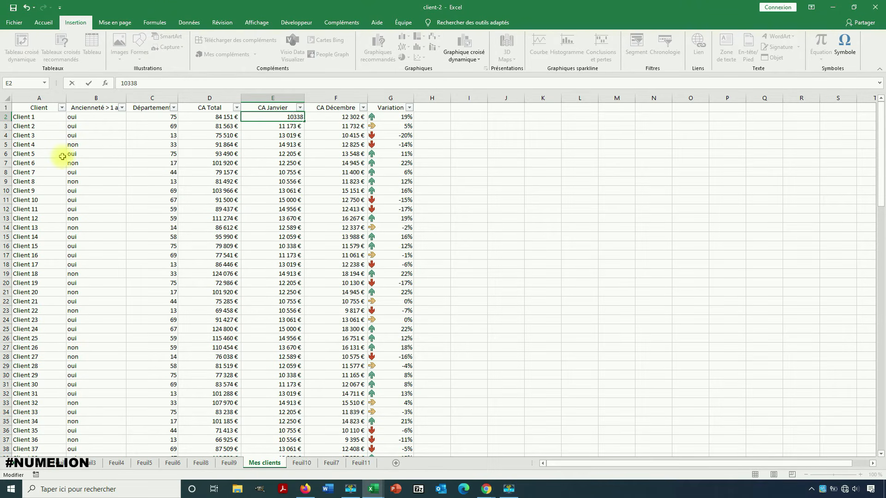
click(435, 189)
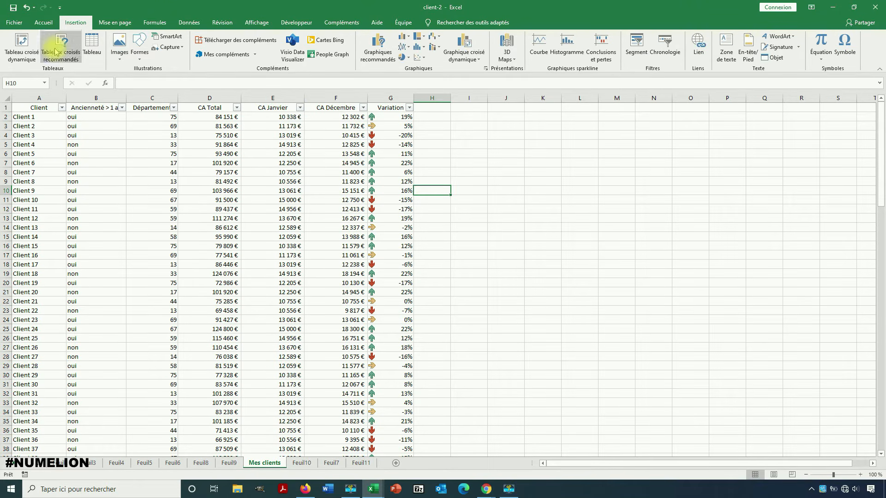
click(13, 9)
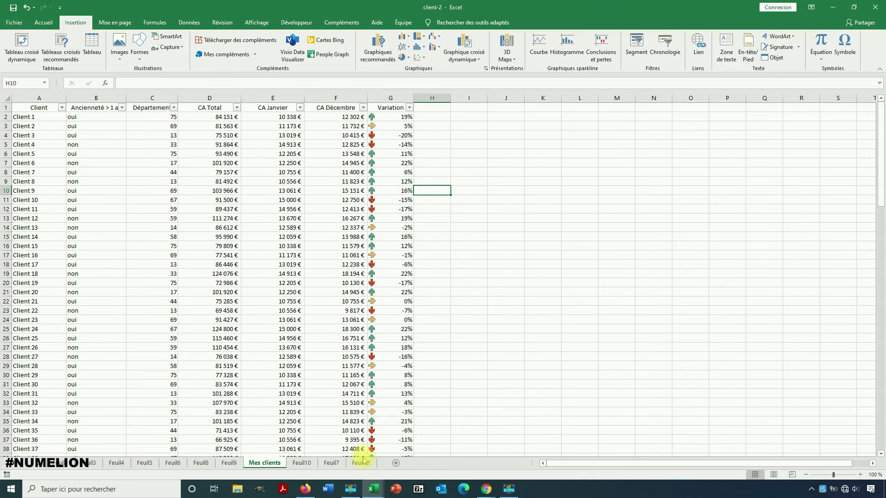
Return to Classeur3, refresh the Mes clients query and check Client 1's CA Janvier value.
mouse_move(374, 488)
click(411, 450)
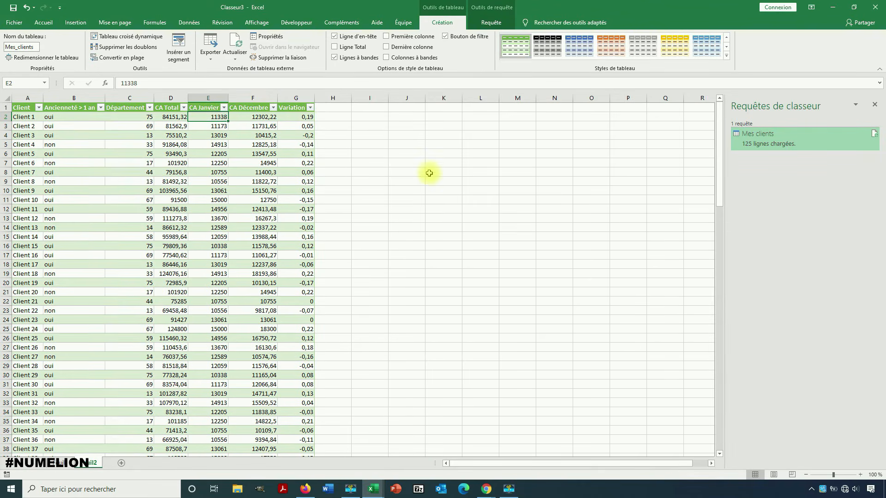
click(874, 134)
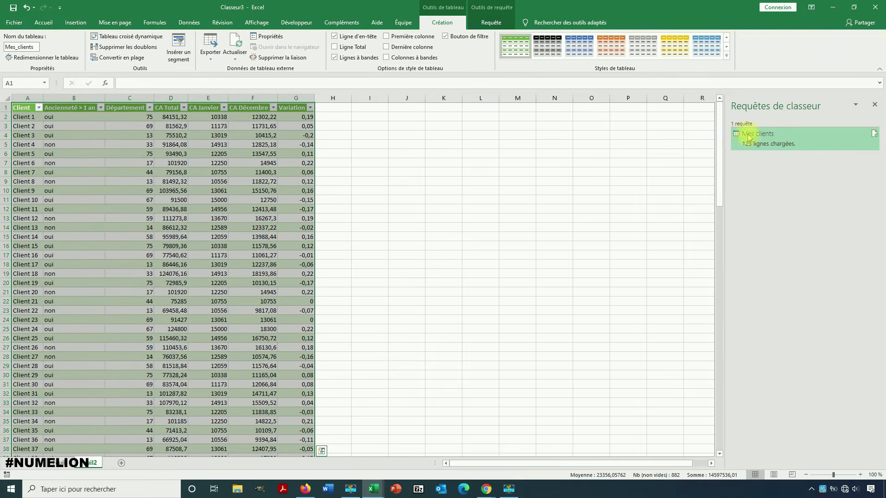
click(220, 117)
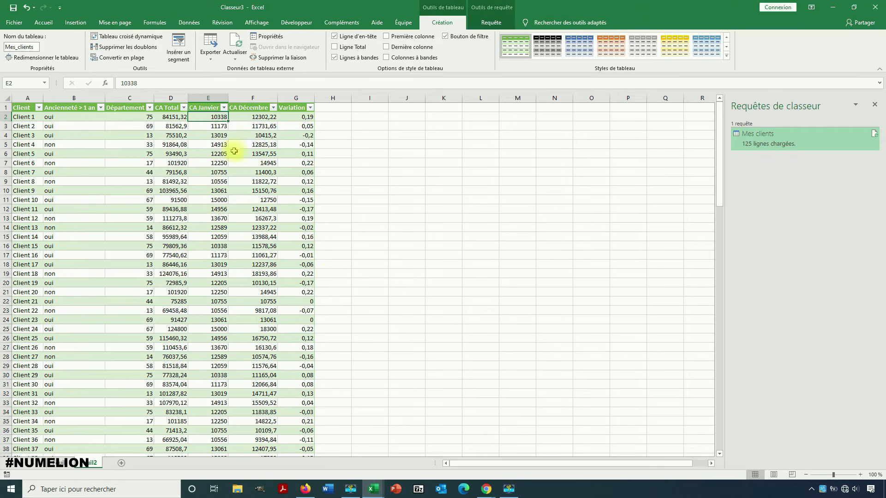
Preview the Mes clients query, close the workbook queries list and display it again.
mouse_move(781, 138)
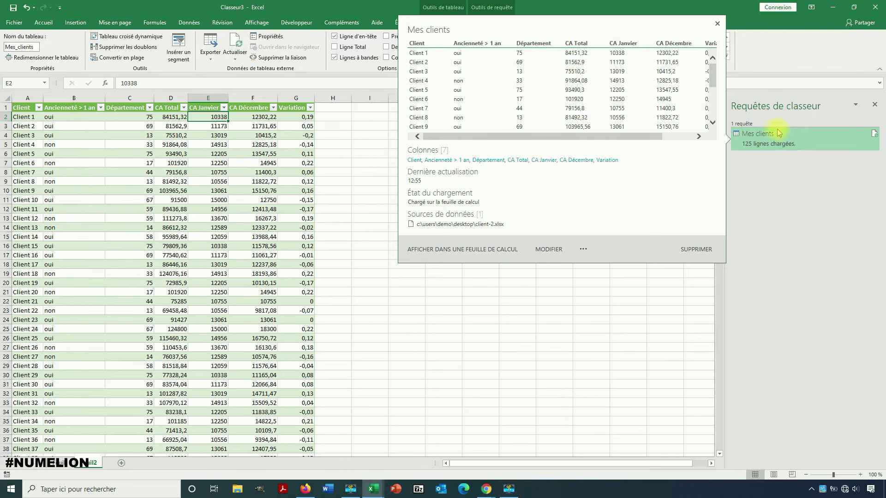
click(874, 105)
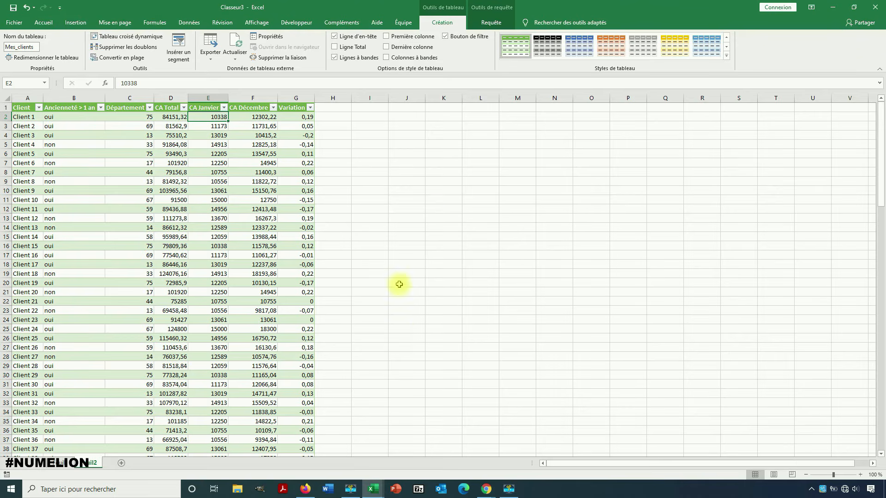
click(119, 25)
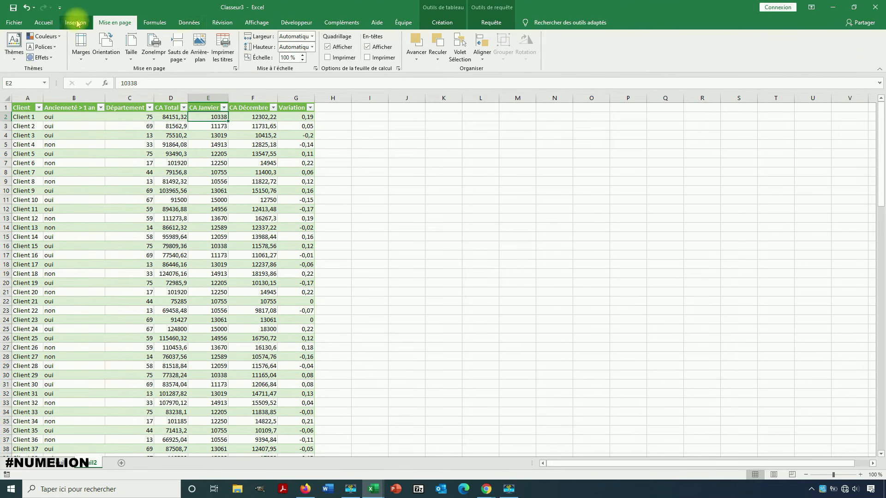
click(189, 22)
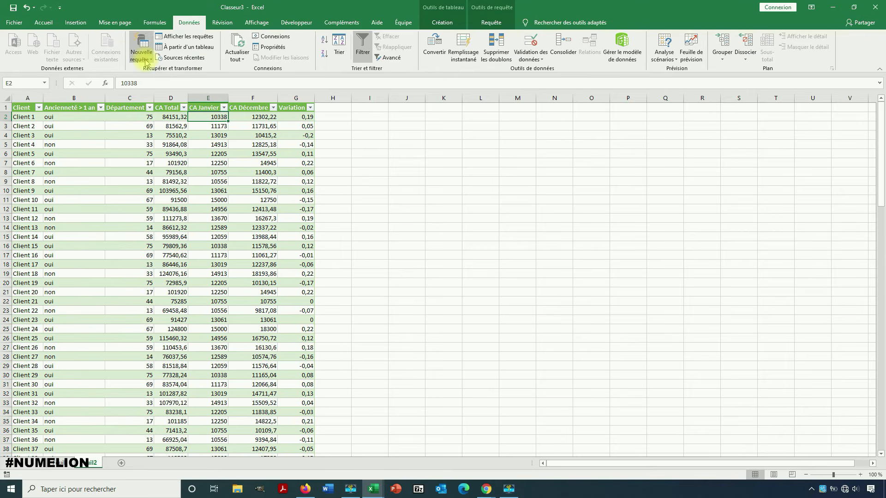
click(178, 36)
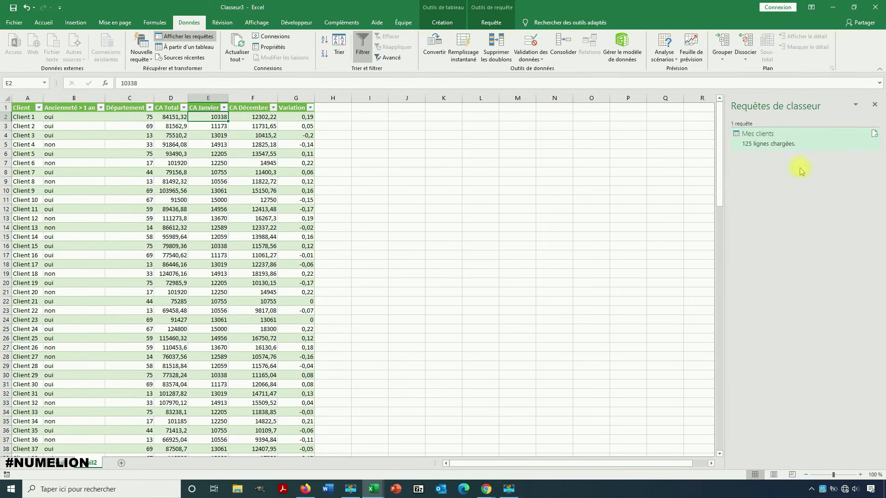
Examine the Mes clients query's transform, add-column and view commands in the Power Query editor, close it and review the workbook's query commands.
right_click(761, 137)
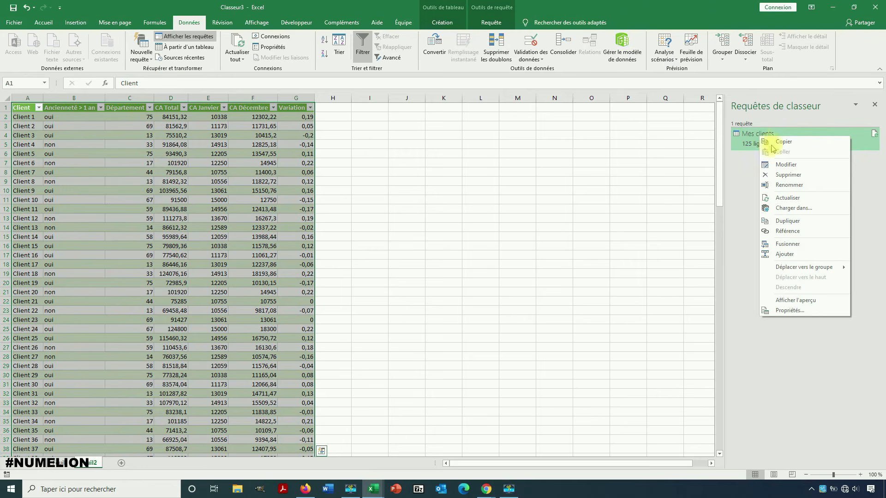
click(793, 166)
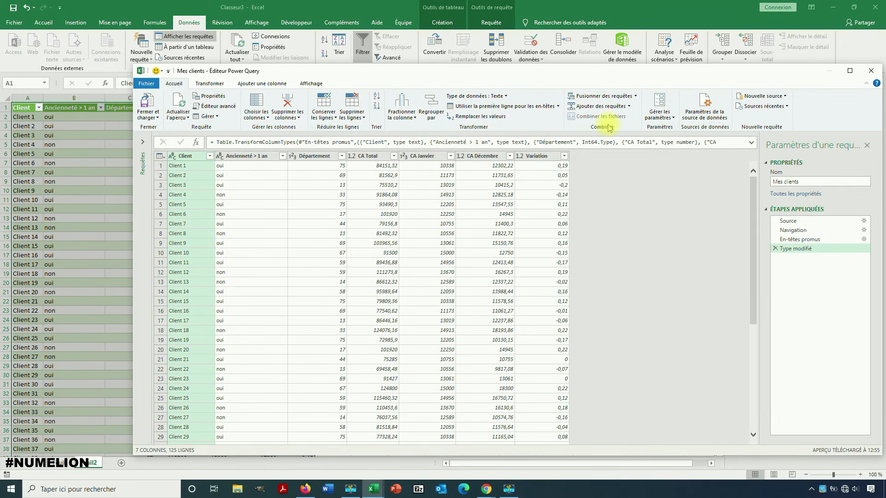
click(207, 84)
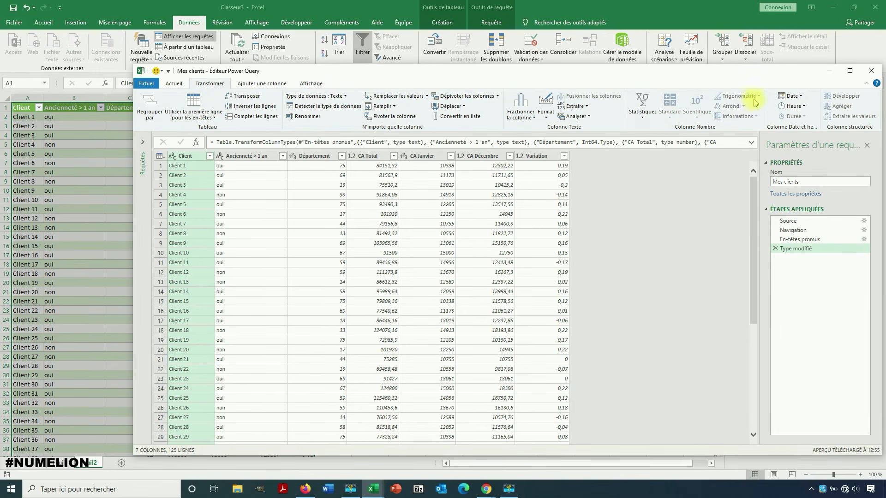
click(642, 111)
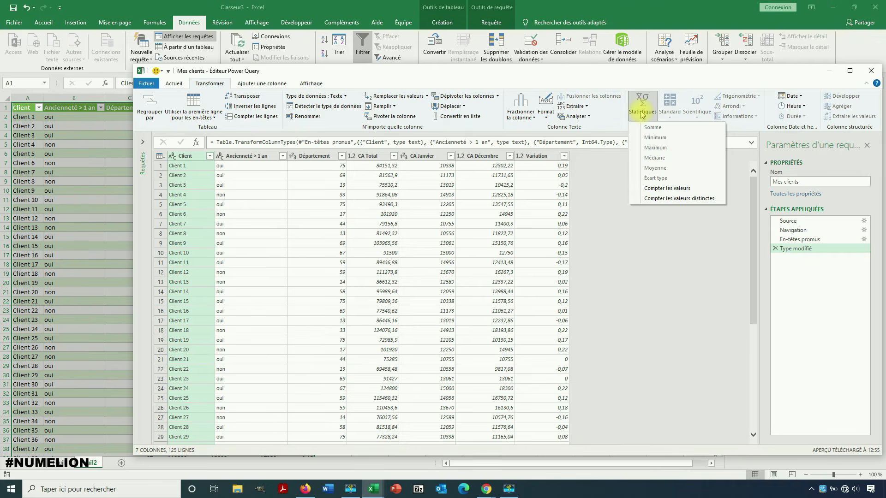
click(258, 84)
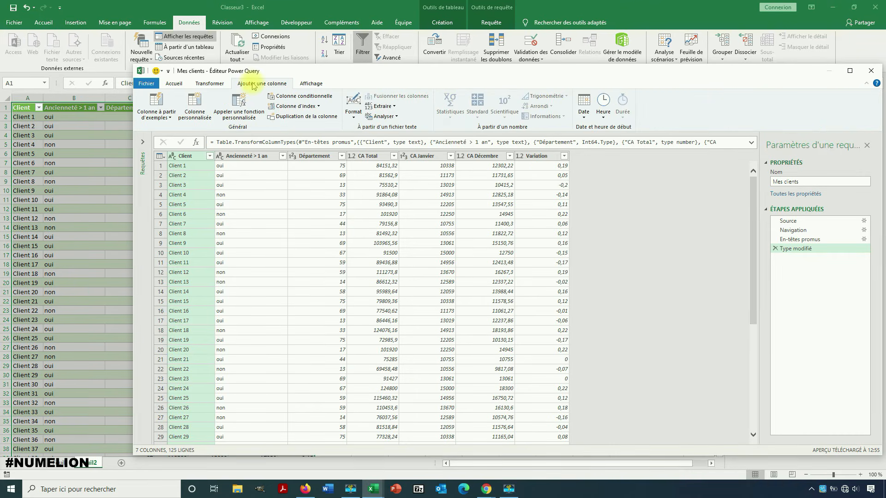
click(311, 83)
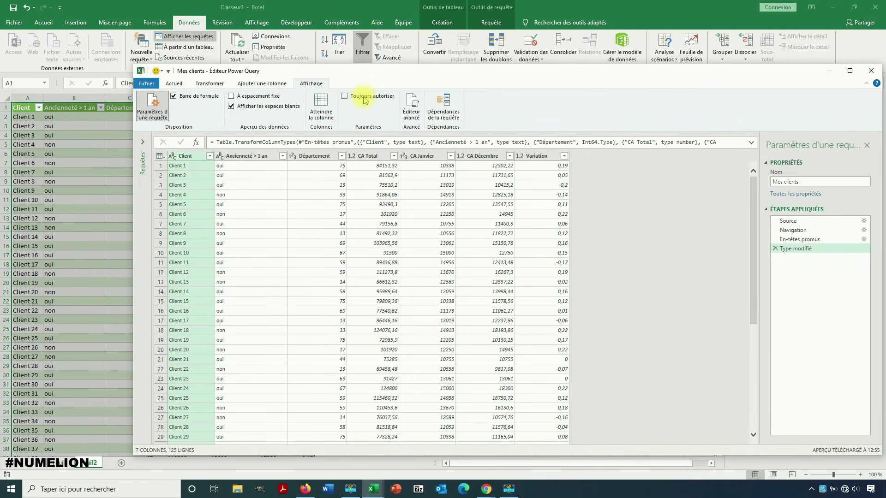
click(174, 84)
click(871, 71)
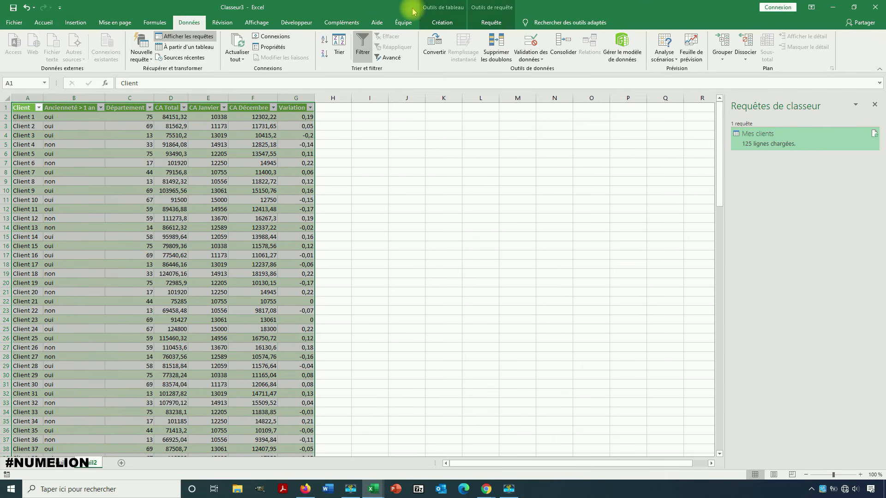
click(490, 21)
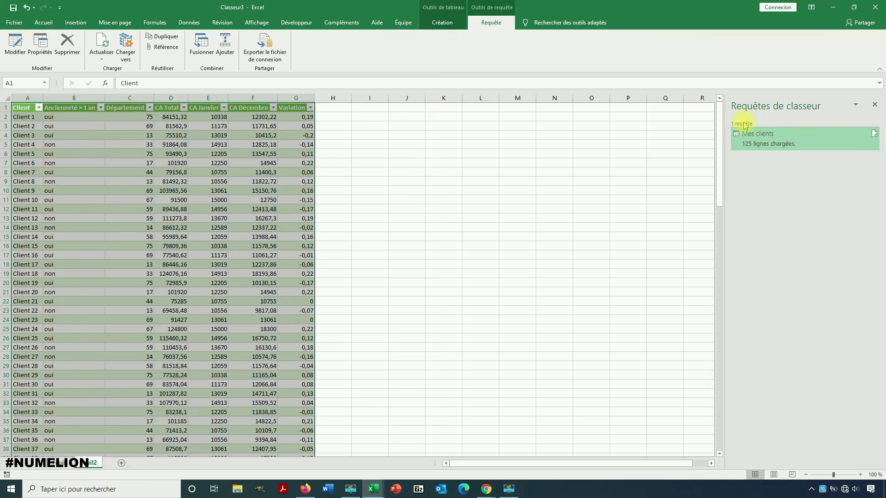
click(480, 181)
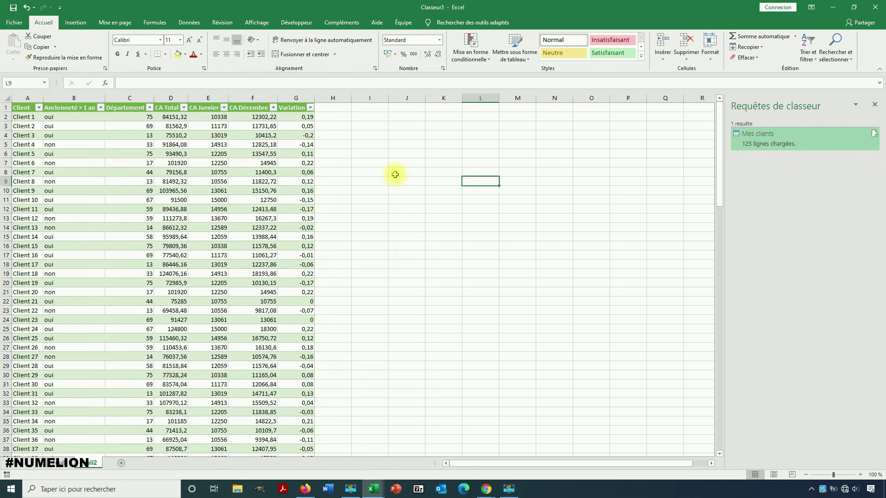